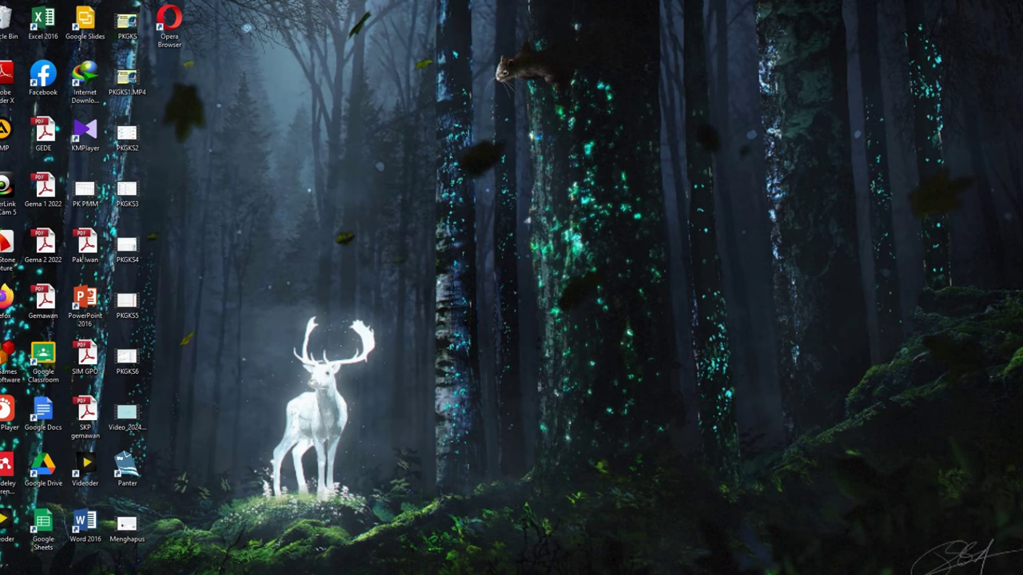
Step: Browse the certificate PDFs in the SERTIFIKAT KOMBEL 3 TTE folder under Downloads, and close the file window
left_click(155, 571)
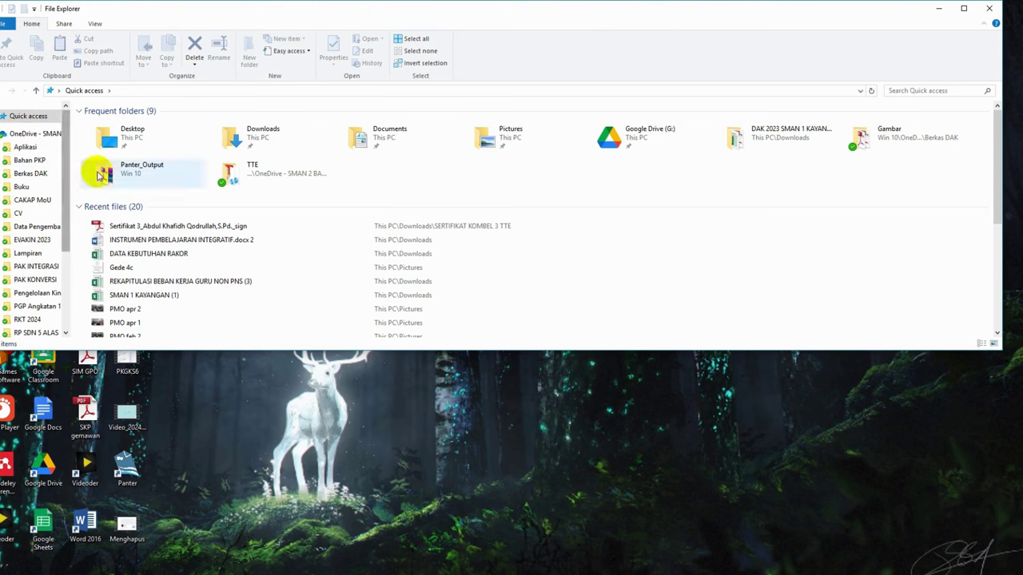
double_click(257, 141)
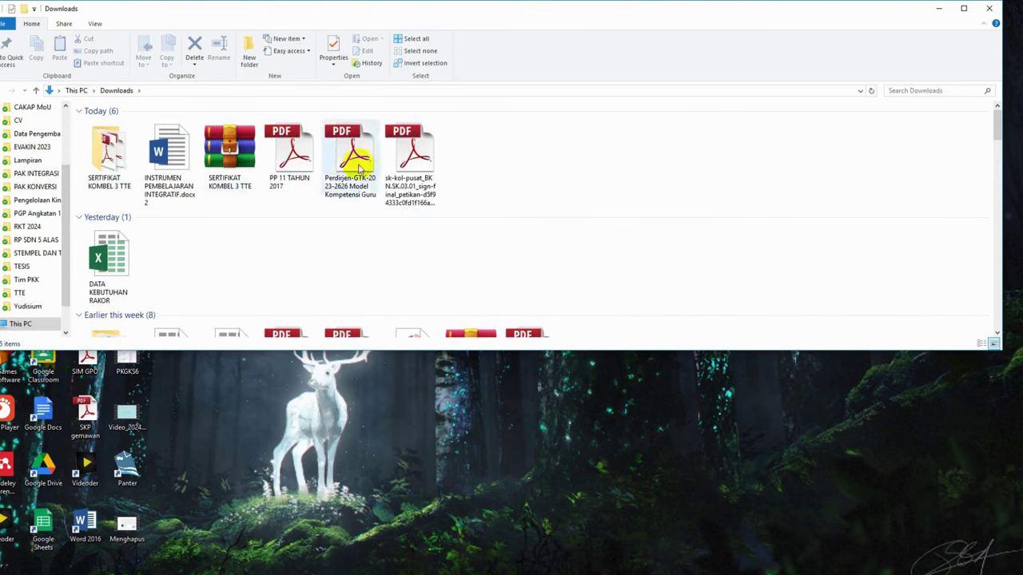
double_click(111, 162)
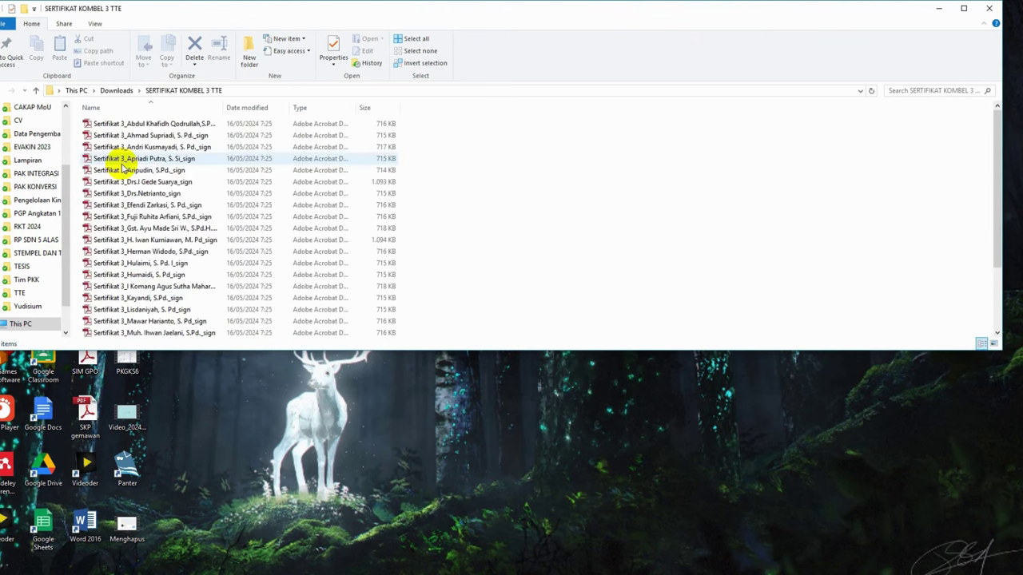
scroll(144, 183, "down", 3)
scroll(169, 244, "up", 3)
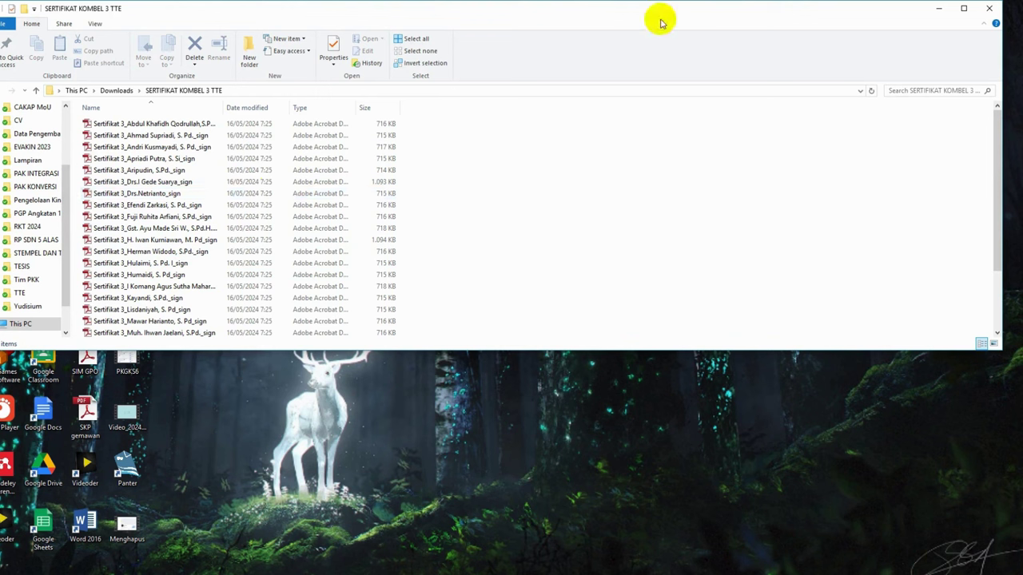
left_click(989, 10)
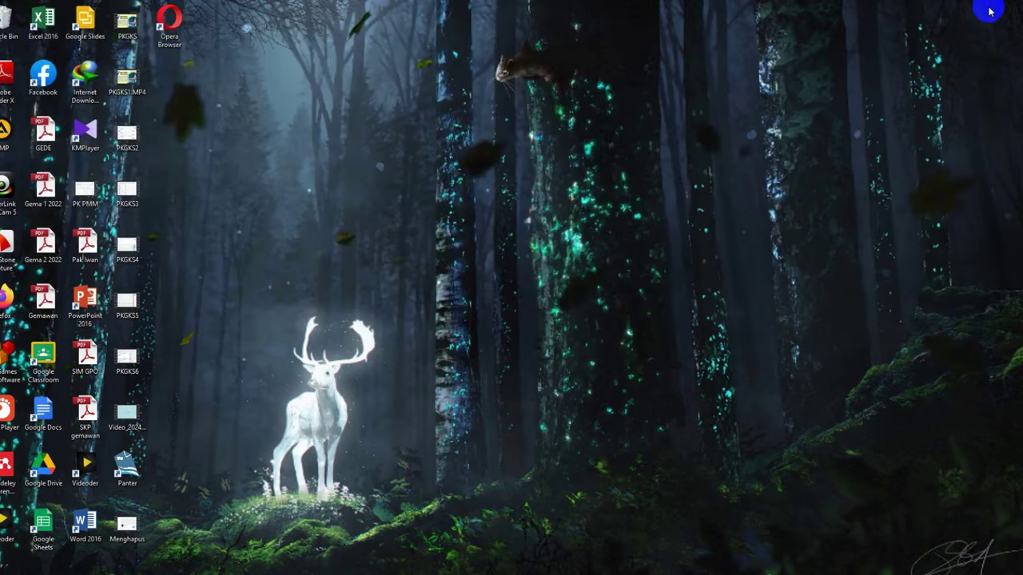
Step: Launch Panter, load the SERTIFIKAT KOMBEL 3 TTE folder from Downloads, and look through its PDF list
double_click(122, 476)
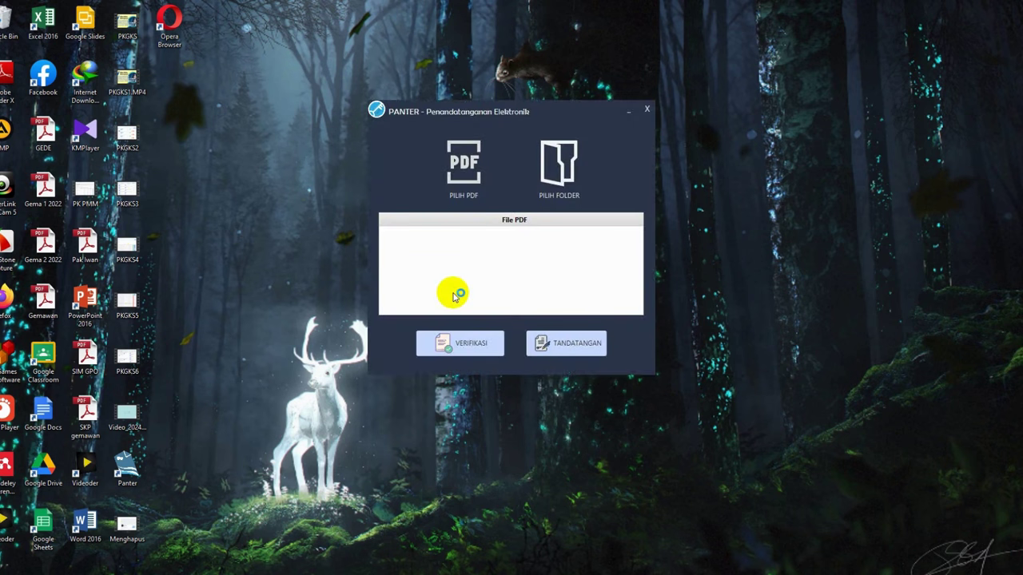
left_click(470, 200)
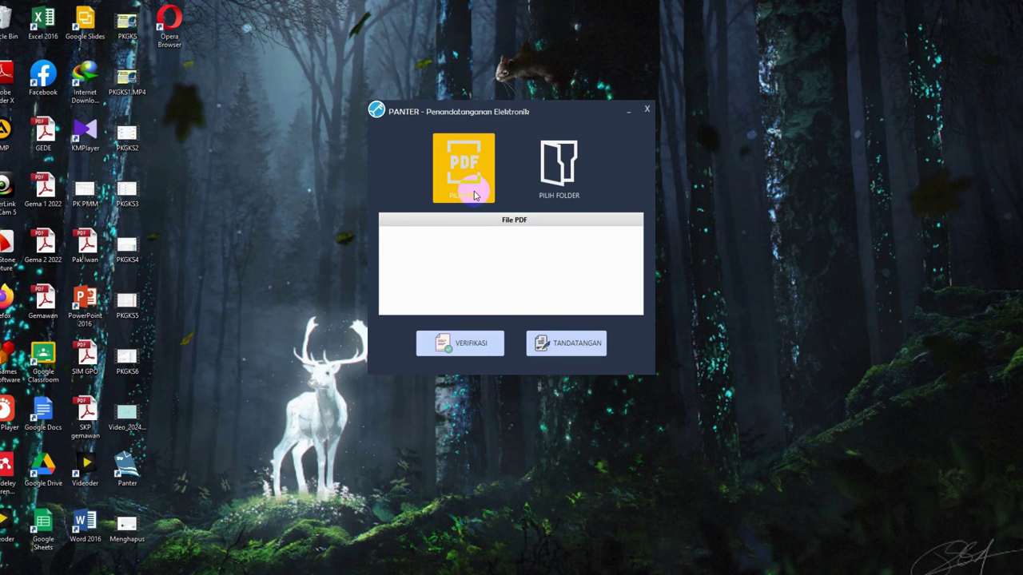
left_click(557, 181)
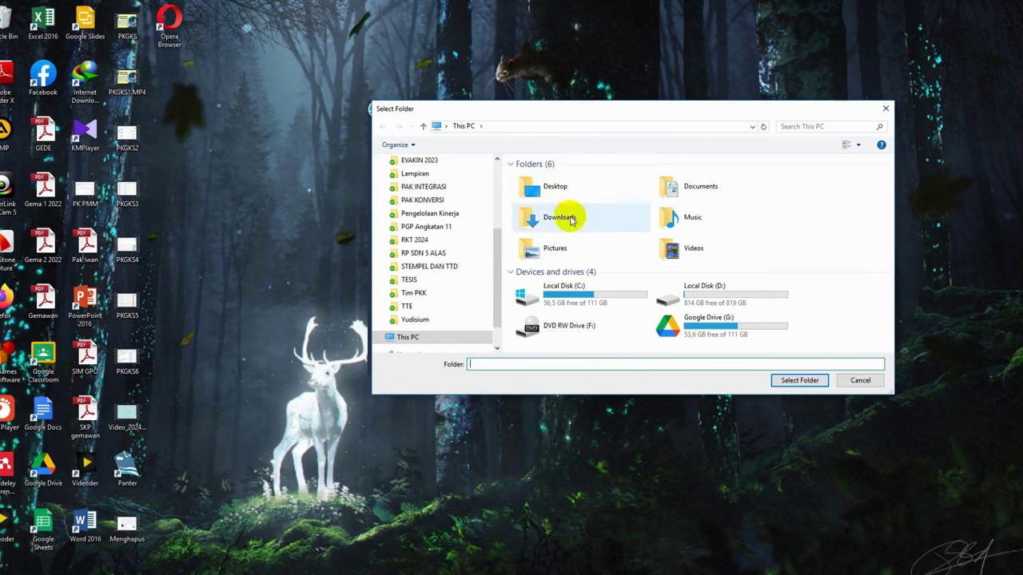
double_click(572, 221)
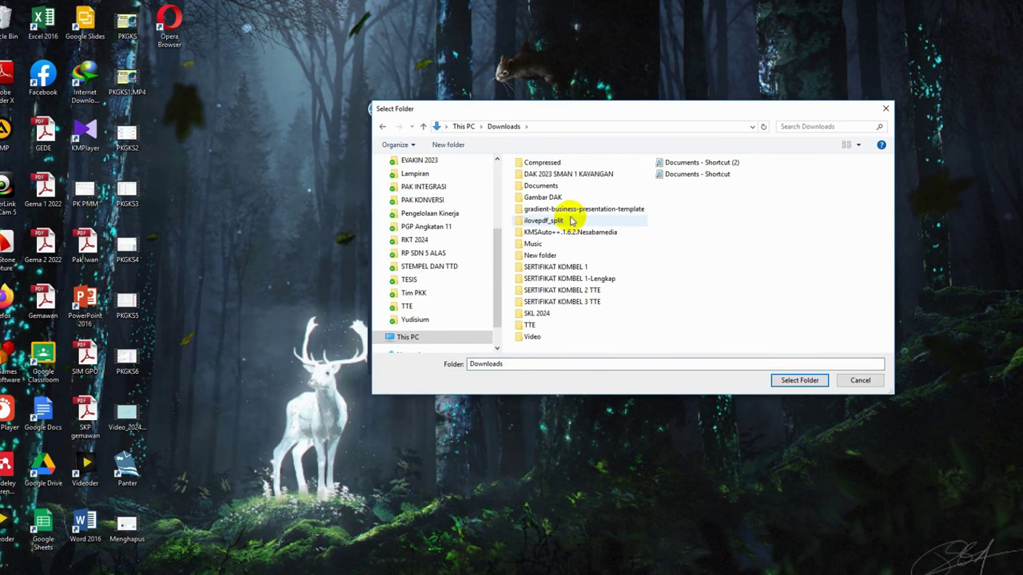
left_click(563, 305)
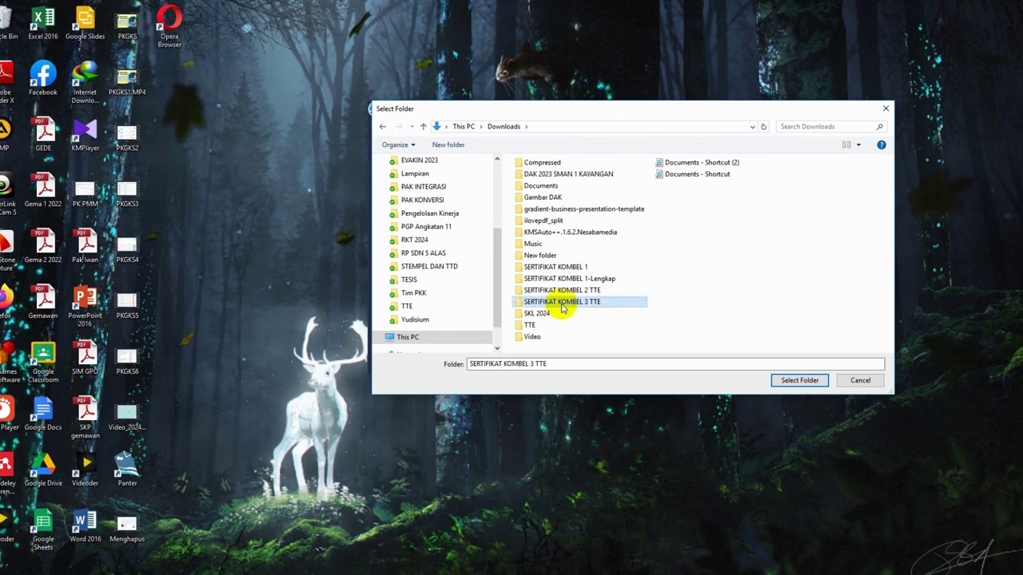
left_click(792, 381)
scroll(474, 254, "down", 1)
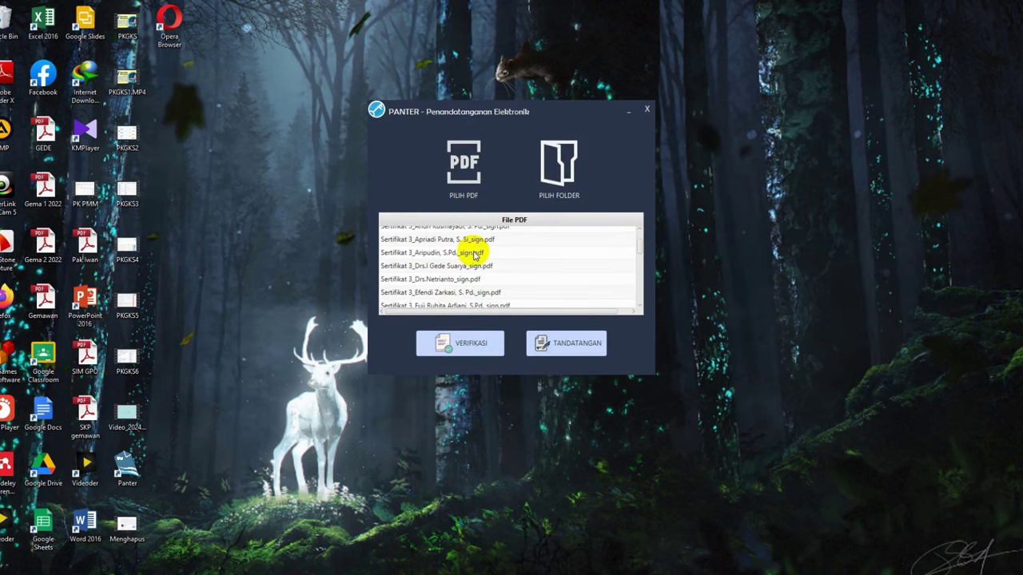
scroll(474, 254, "down", 4)
scroll(475, 255, "up", 2)
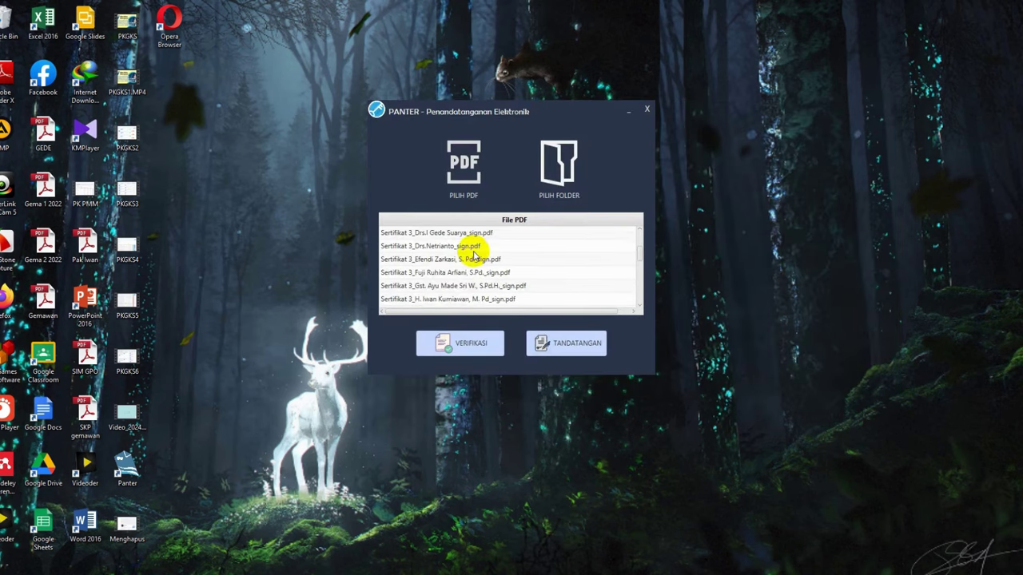
scroll(475, 256, "up", 5)
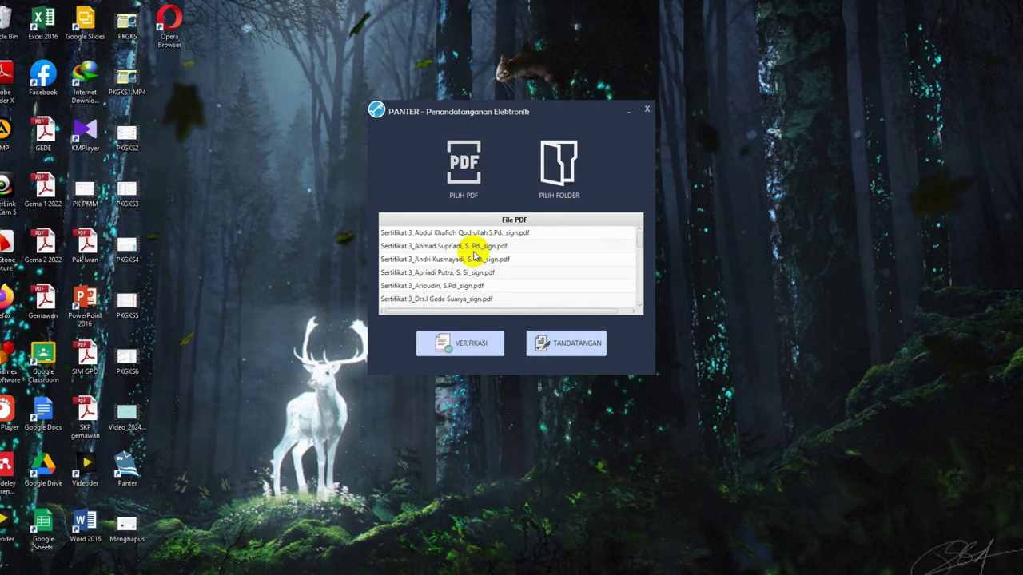
Step: Start signing the loaded PDFs with the signature position set to Kustomisasi, placing the signature area beneath "KEPALA SMAN 1 KAYANGAN" on the certificate
left_click(471, 352)
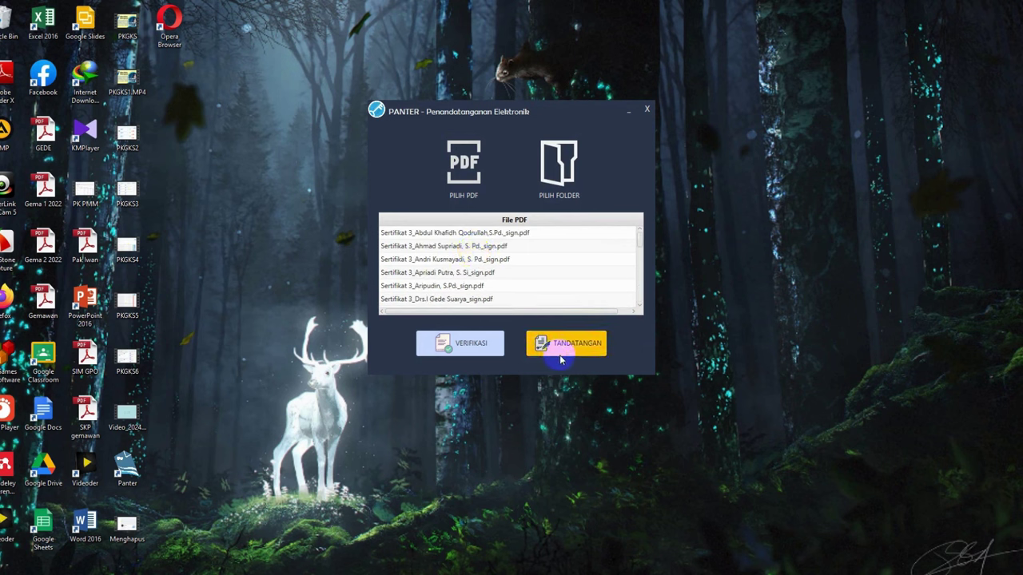
left_click(465, 346)
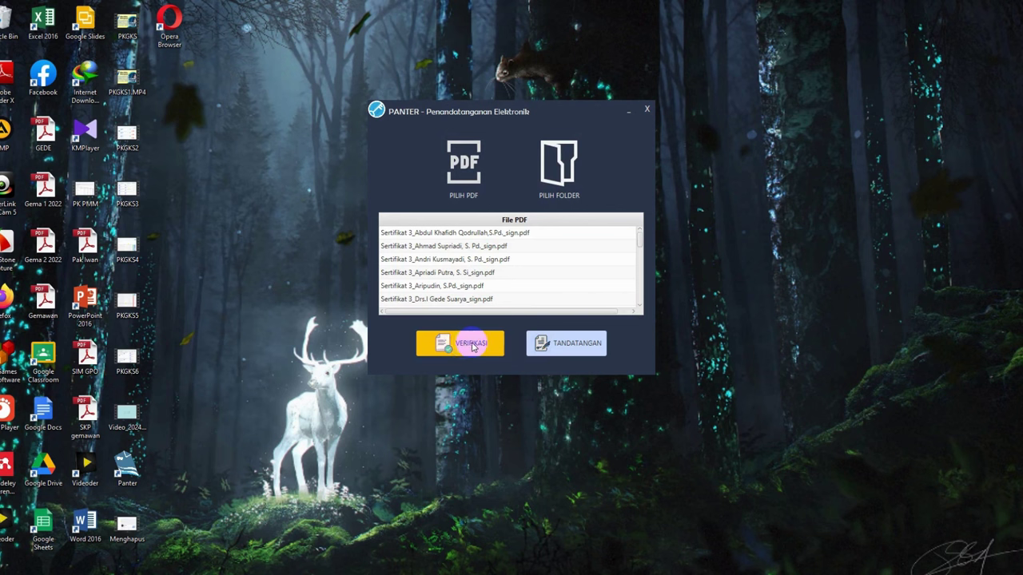
left_click(551, 347)
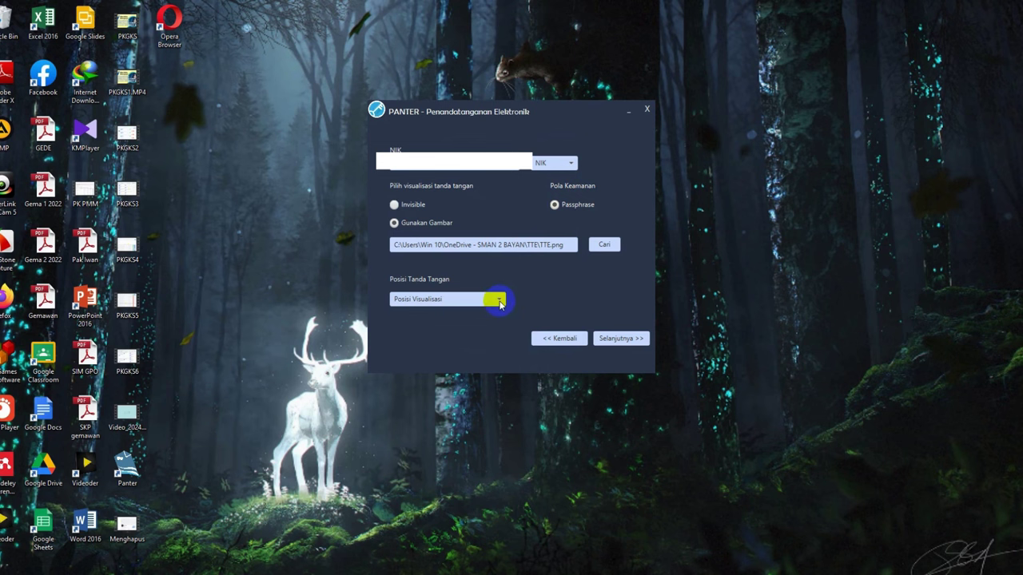
left_click(499, 301)
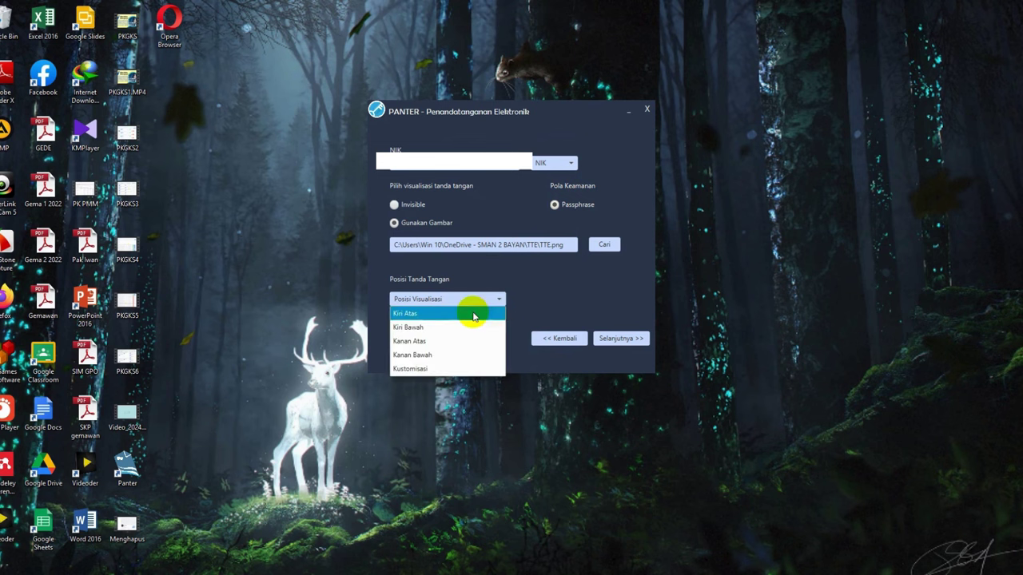
left_click(409, 370)
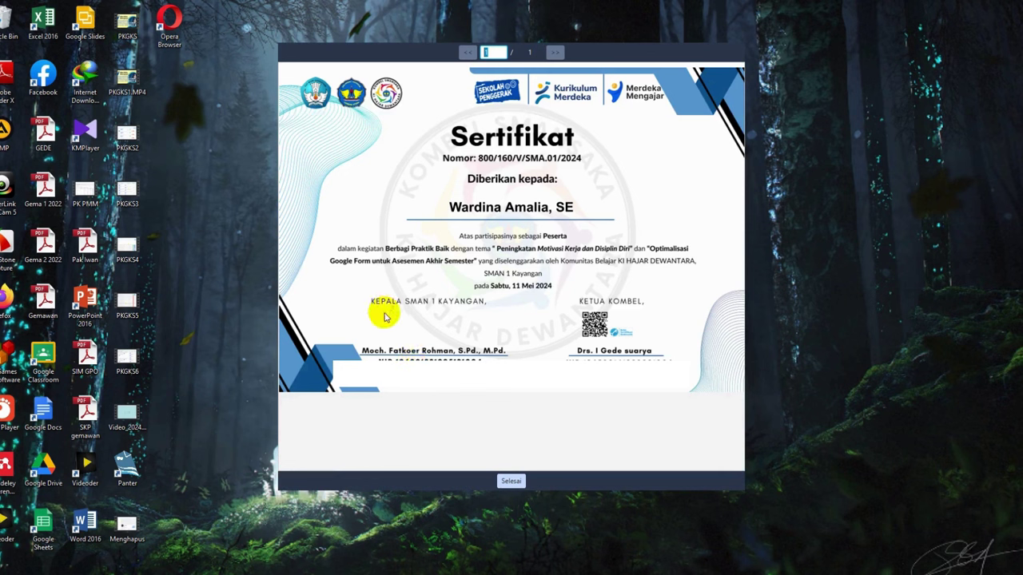
mouse_move(384, 314)
left_mouse_down()
mouse_move(414, 337)
mouse_move(463, 342)
left_mouse_up()
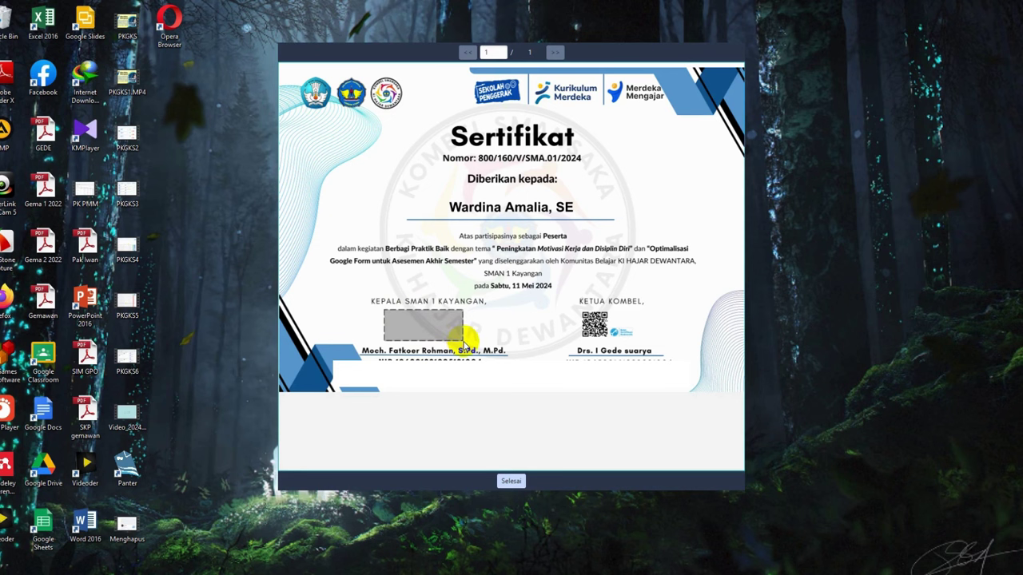
left_click(510, 480)
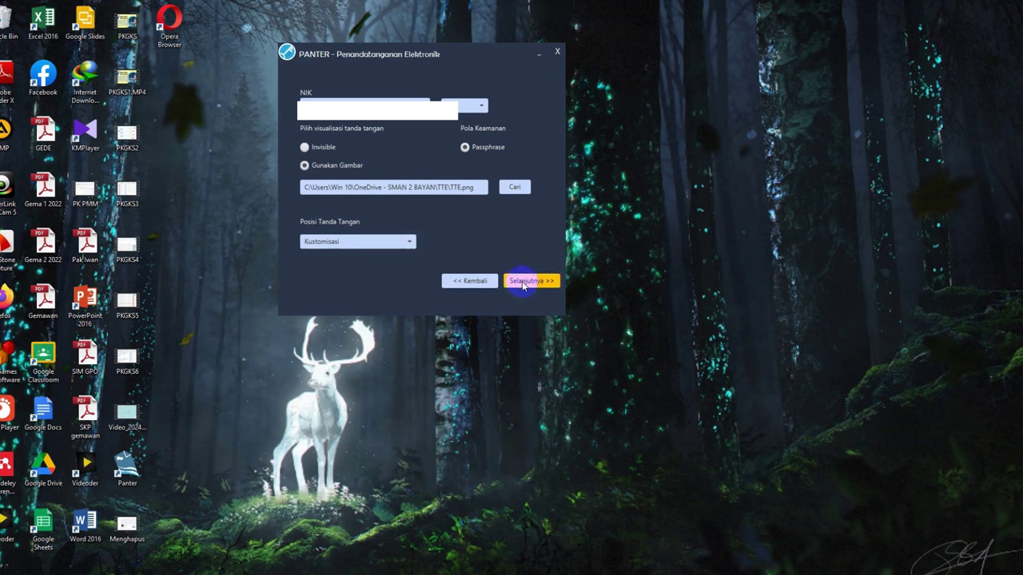
Step: Proceed to the signing authorization, enter the signer's passphrase, and sign all loaded certificates
left_click(524, 283)
left_click(443, 217)
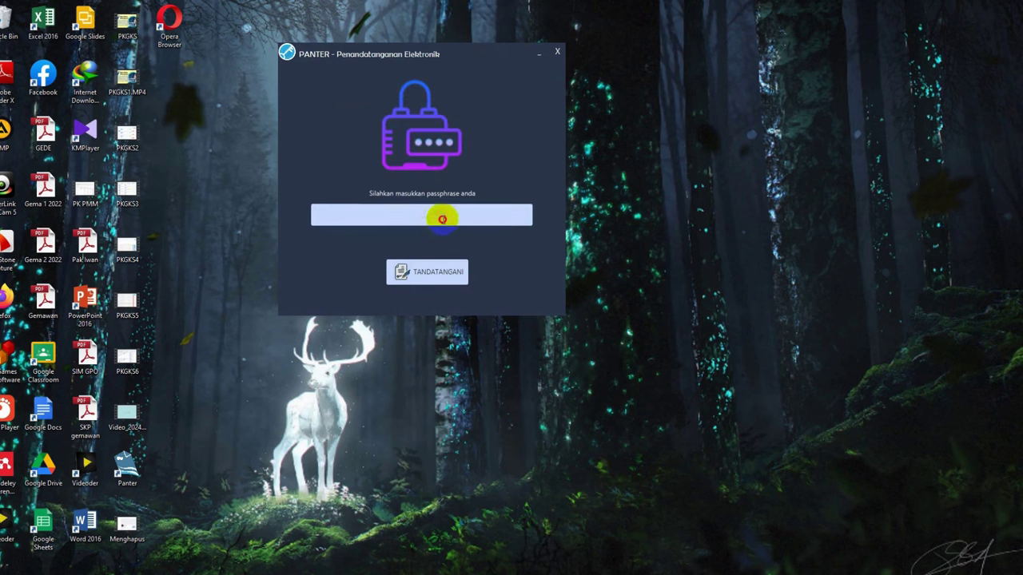
type("•••••••••")
left_click(427, 272)
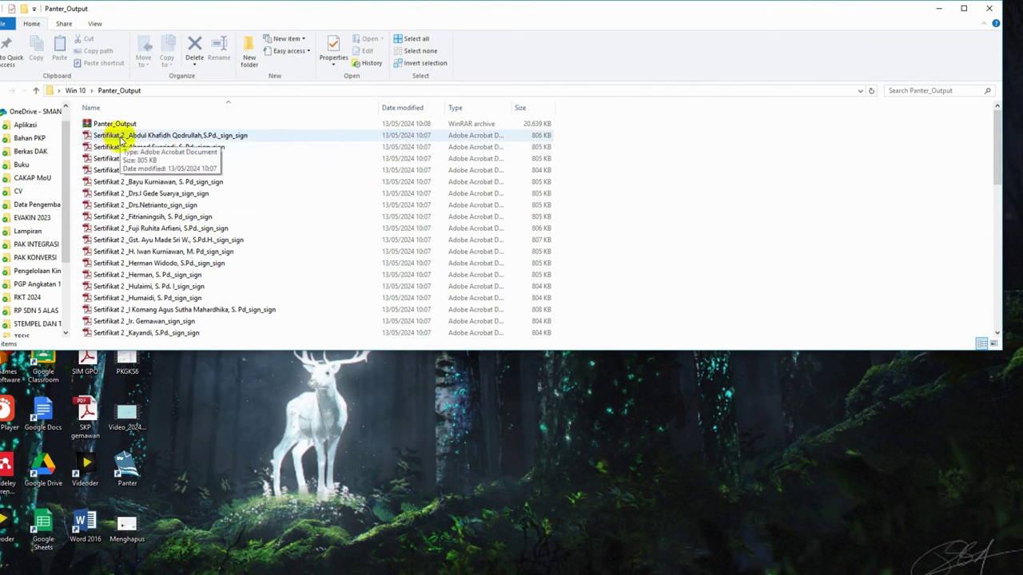
Step: Look through the signed certificates in the Panter_Output folder in File Explorer and open the first Sertifikat 3 PDF
scroll(124, 152, "down", 15)
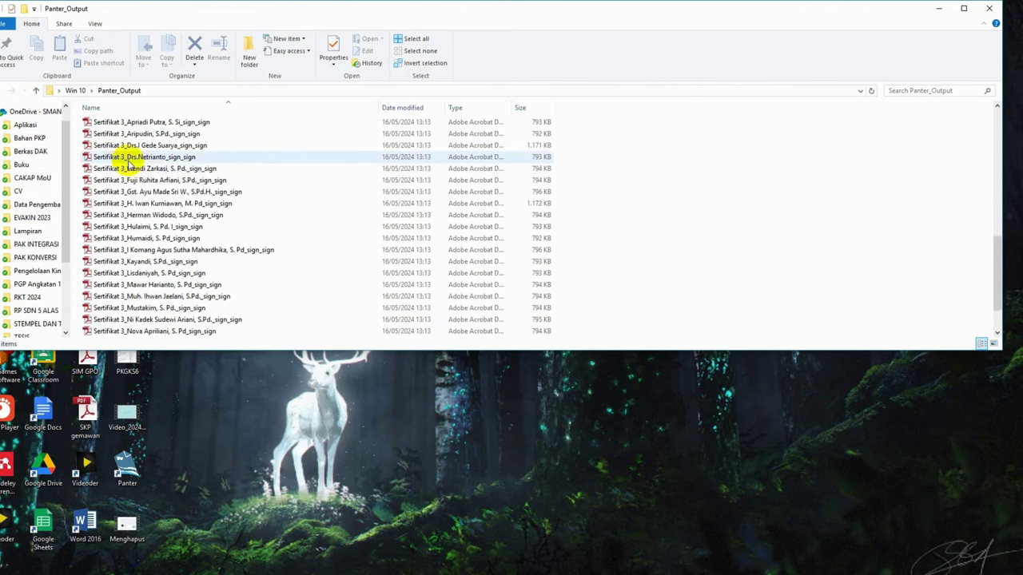
scroll(134, 159, "up", 1)
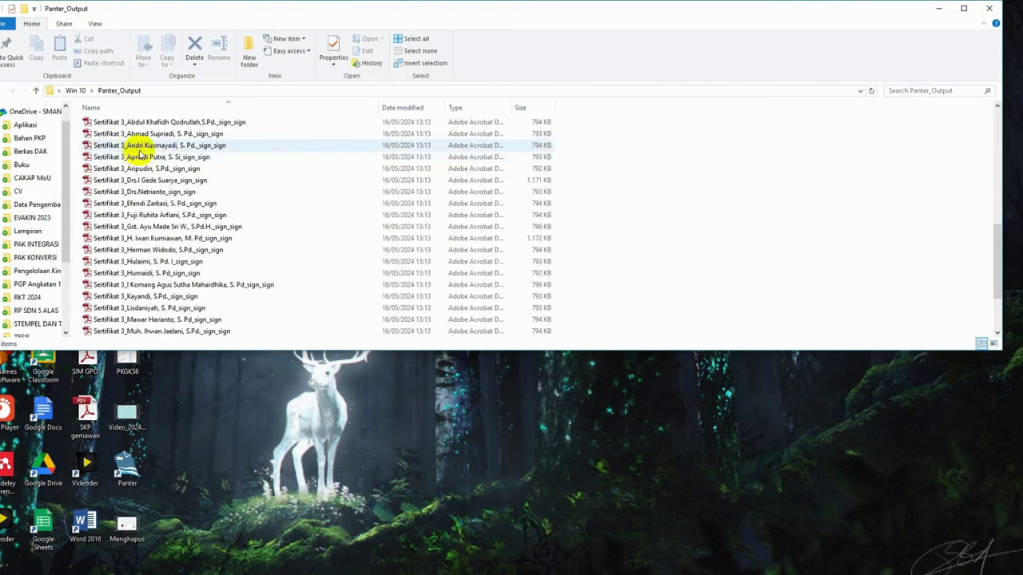
scroll(140, 148, "up", 1)
scroll(137, 141, "down", 1)
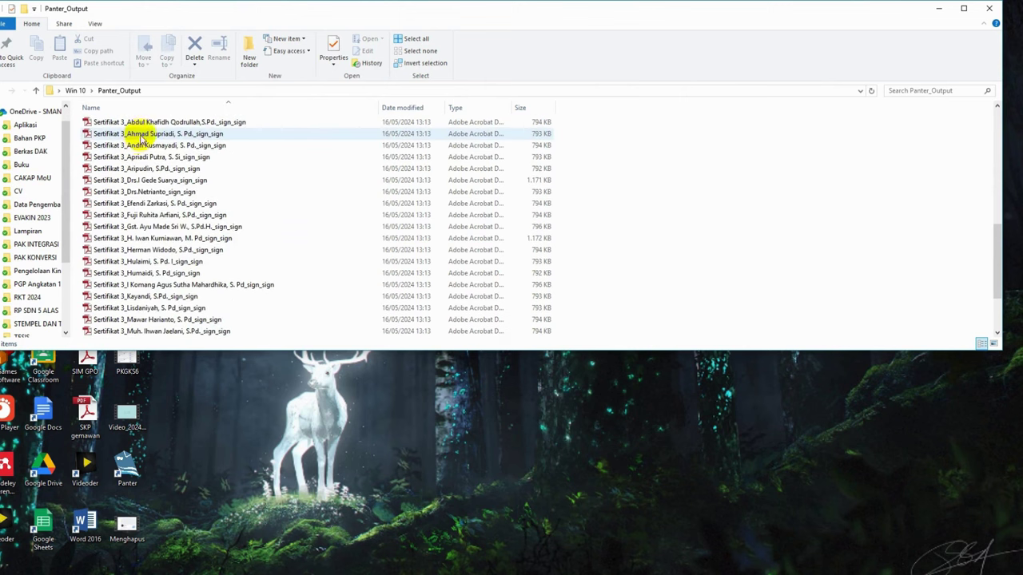
scroll(142, 136, "up", 1)
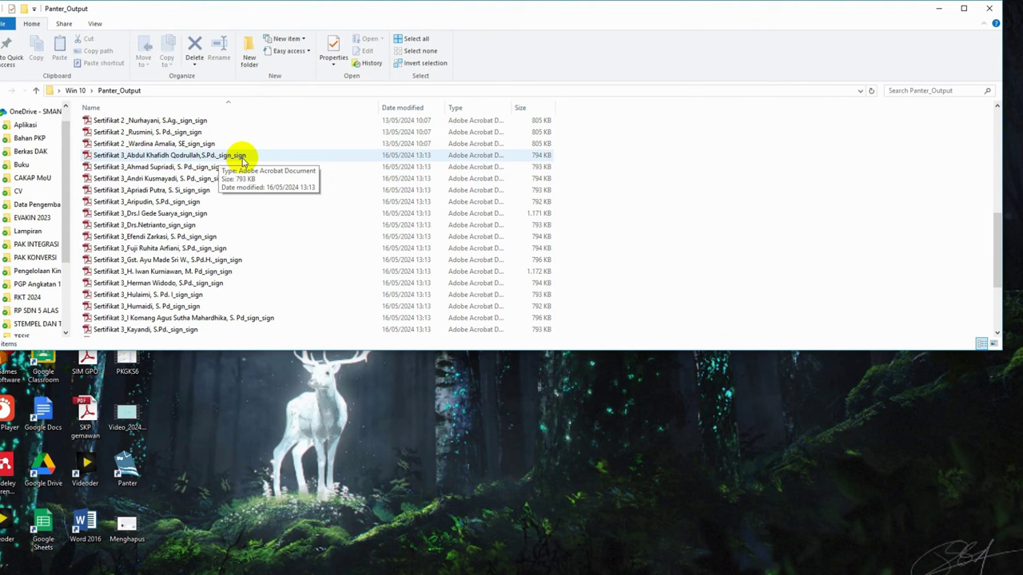
double_click(158, 155)
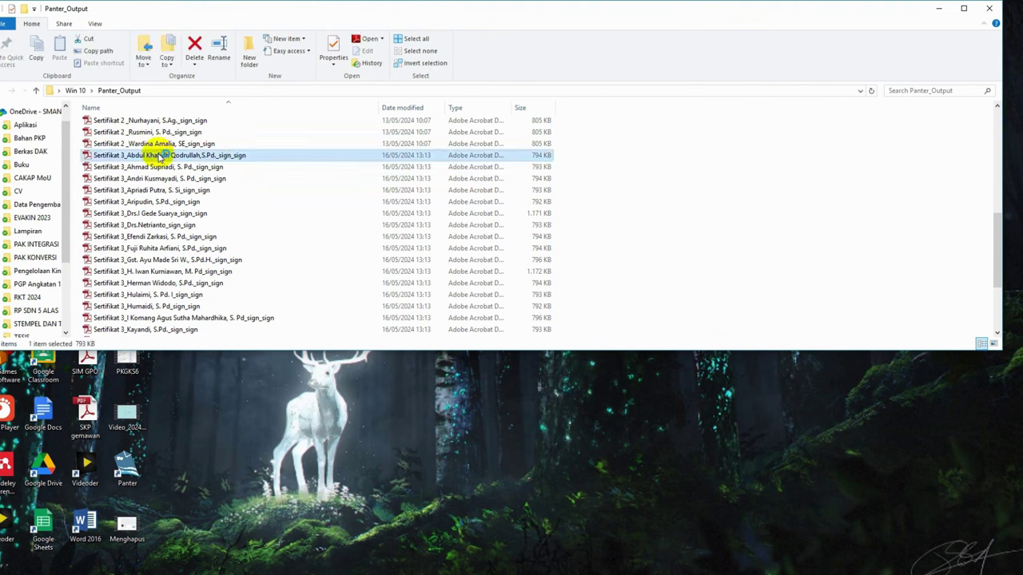